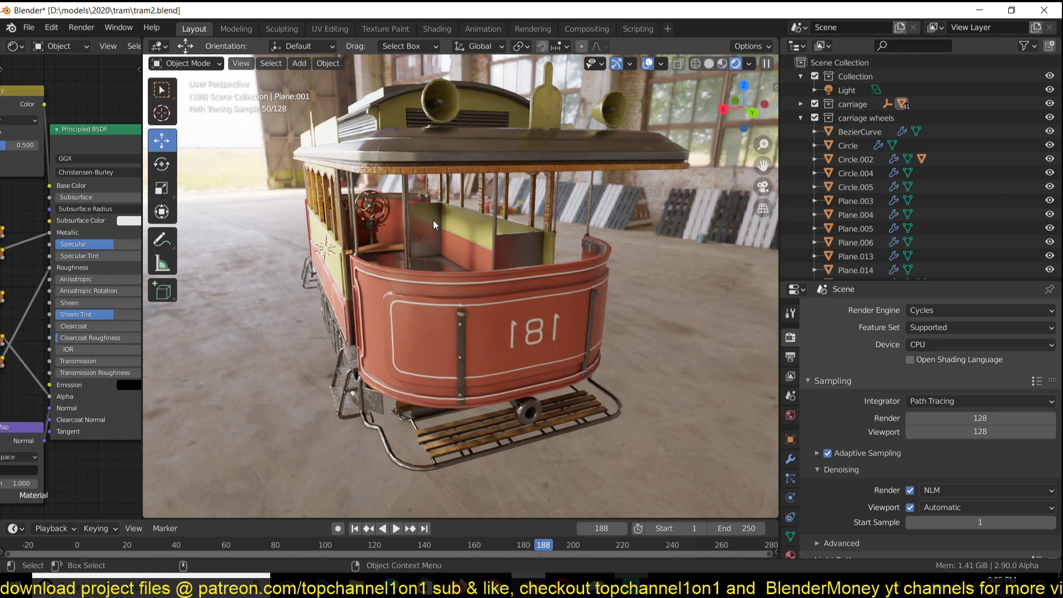
- Orbit back from the tram and set the viewport to Solid shading
middle_click_drag(411, 233, 452, 227)
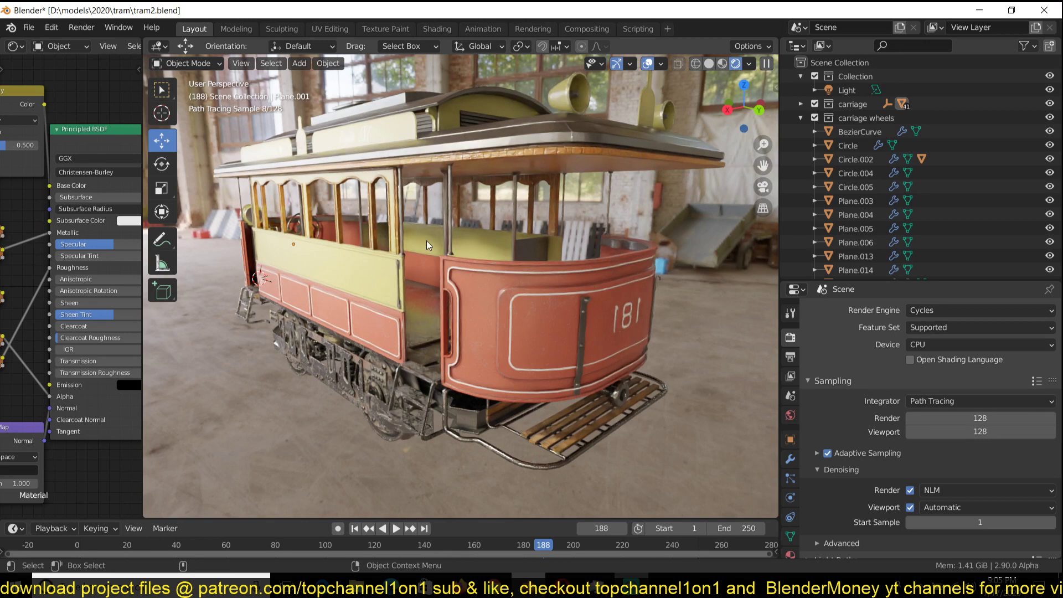
middle_click_drag(639, 110, 703, 71)
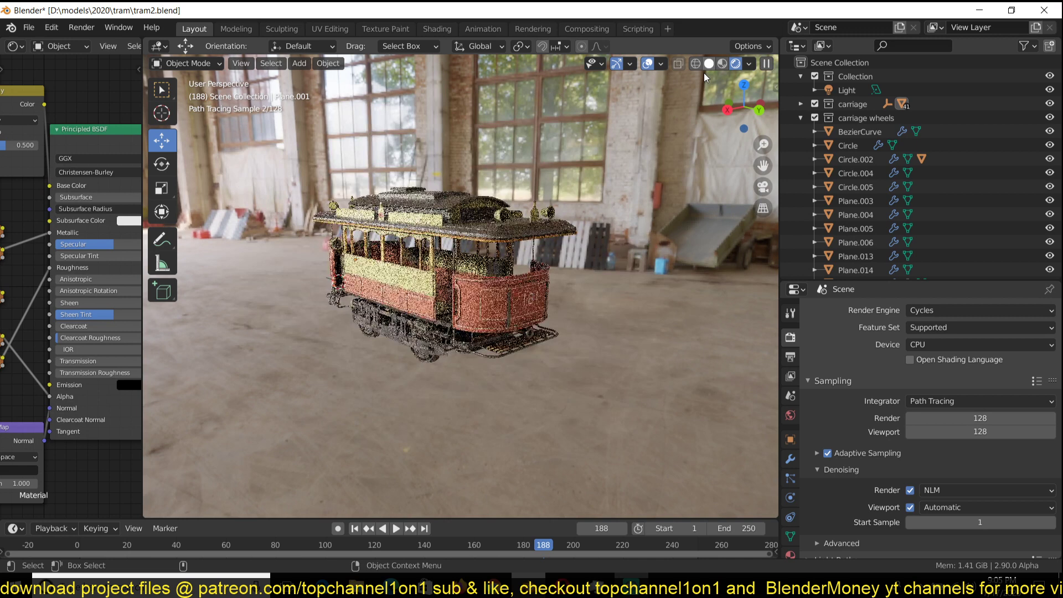
left_click(697, 63)
scroll(500, 203, "up", 3)
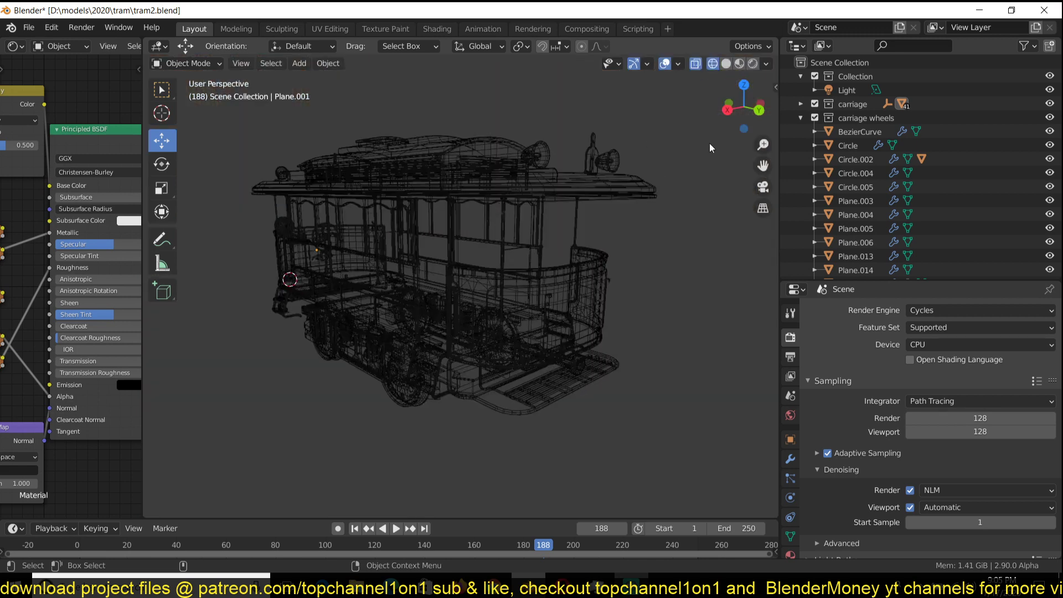
left_click(726, 63)
scroll(635, 173, "down", 3)
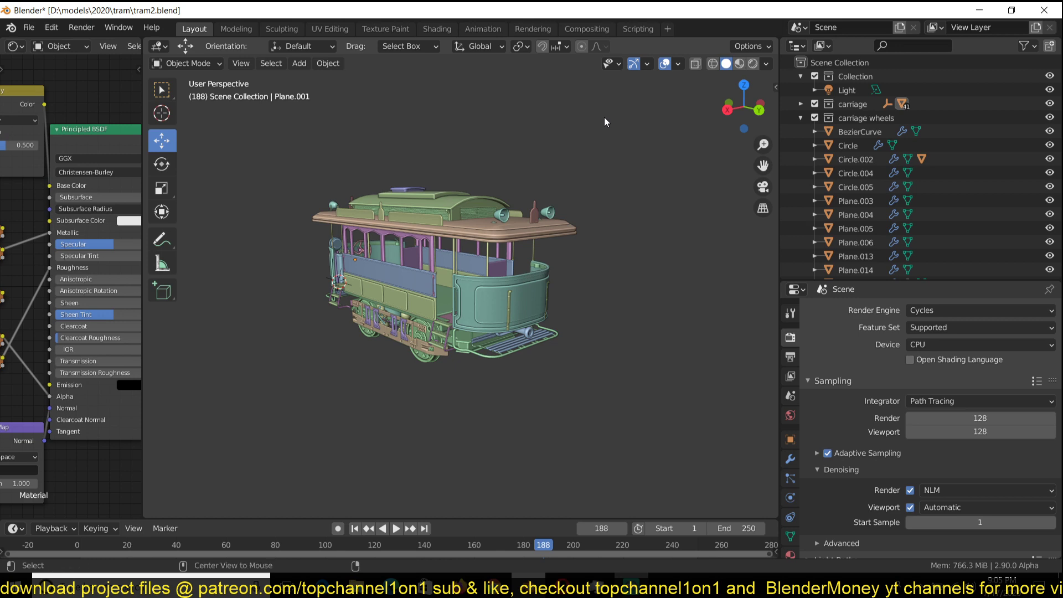
- Add a plane at the origin and scale it up into a large floor under the tram
key("shift+a")
mouse_move(499, 213)
left_click(554, 215)
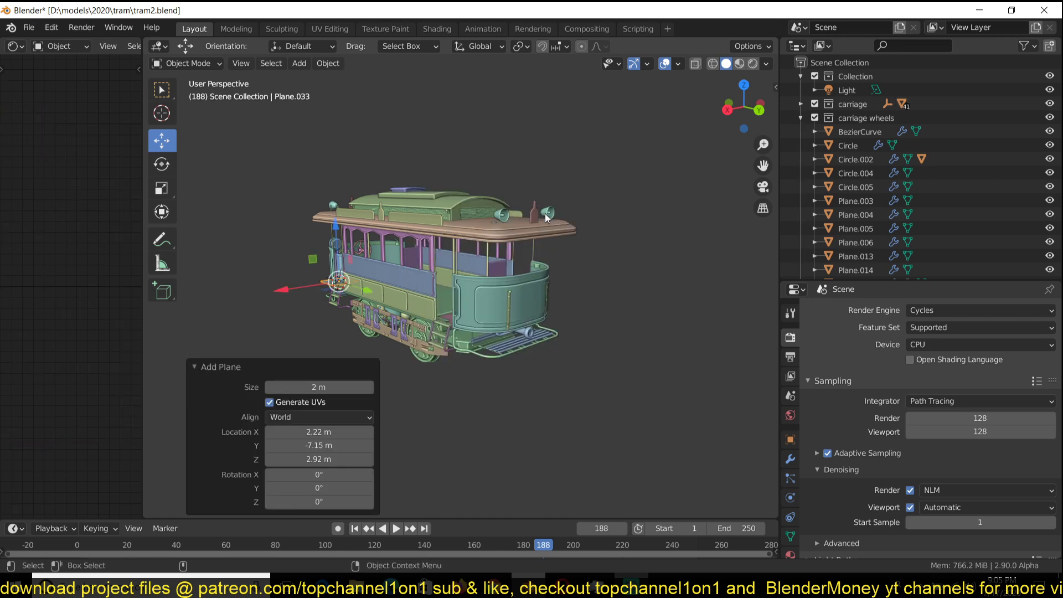
key("s")
key("Return")
key("s")
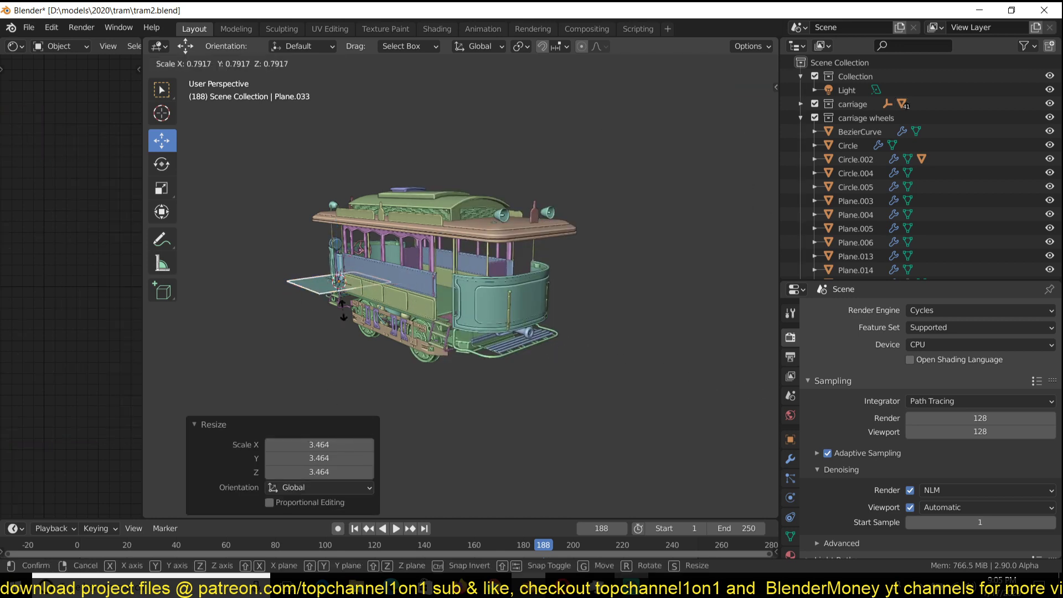
key("Return")
key("s")
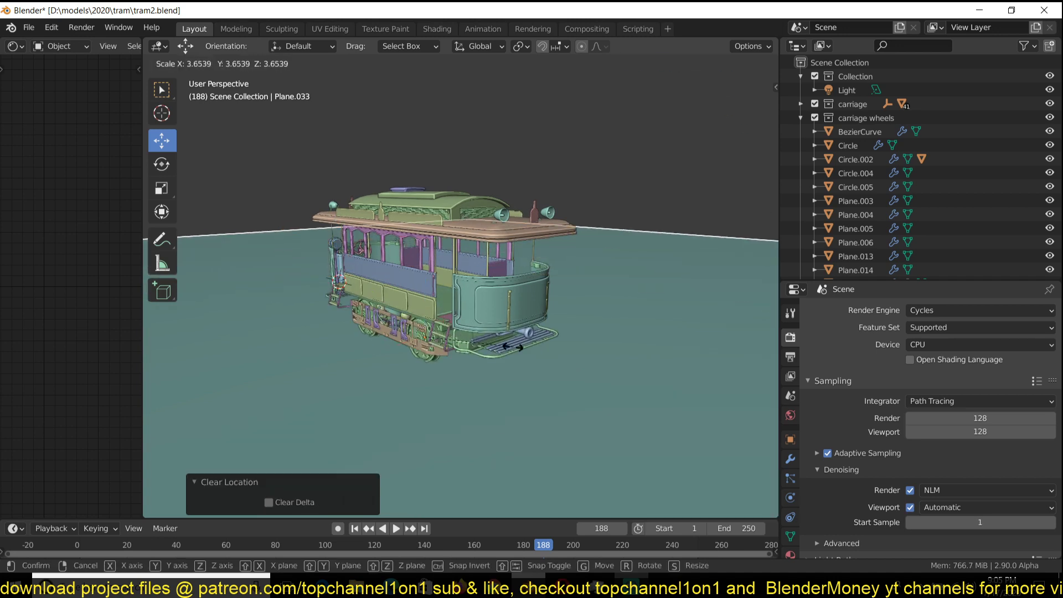
key("Return")
- Extrude the plane's two far edges straight up along Z to form back walls
key("Tab")
scroll(549, 288, "down", 5)
left_click(605, 244)
left_click(354, 199, "shift")
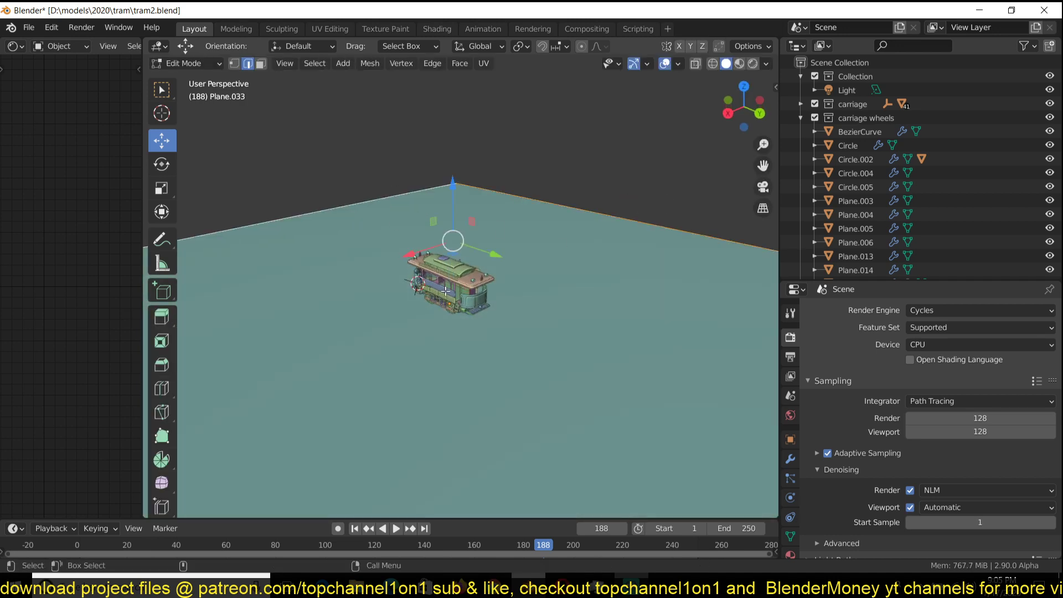
key("e")
key("z")
left_click(473, 101)
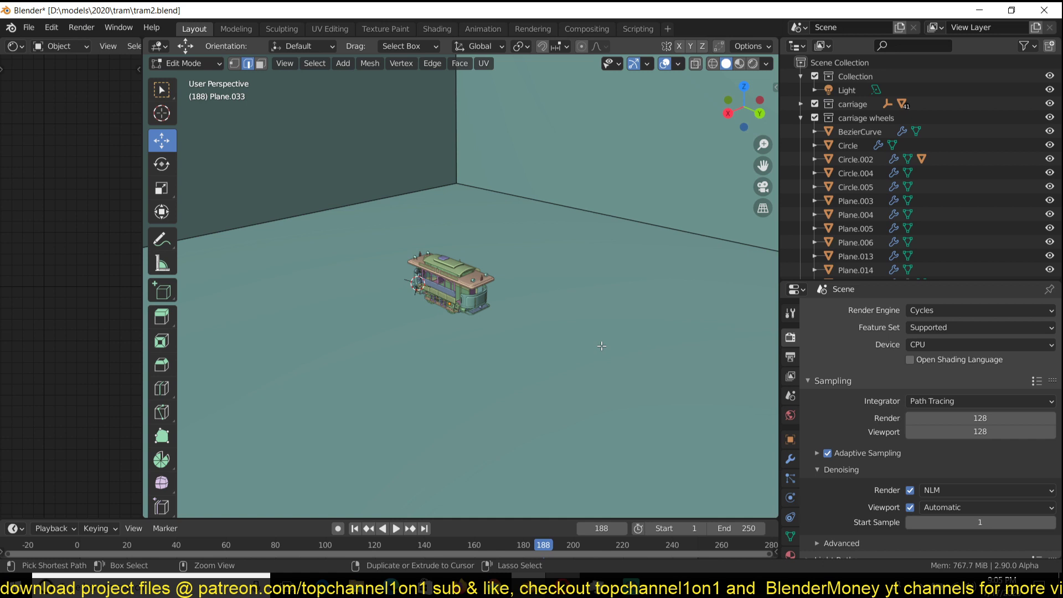
- Bevel the backdrop's wall corners with many segments into smooth curves
key("ctrl+n")
key("Escape")
key("Tab")
scroll(542, 332, "down", 4)
key("Tab")
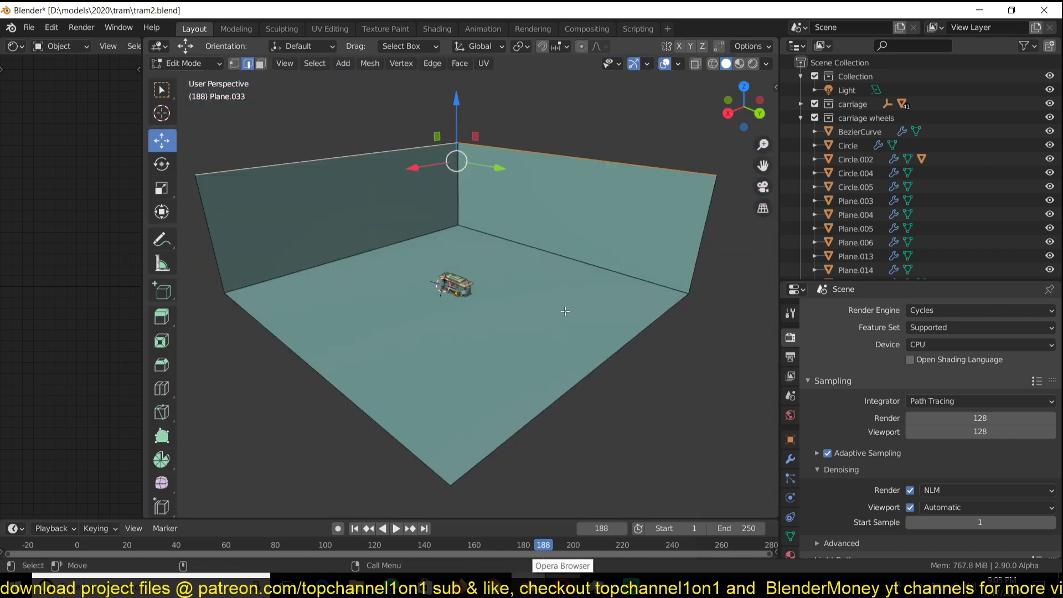
key("a")
key("ctrl+n")
key("Escape")
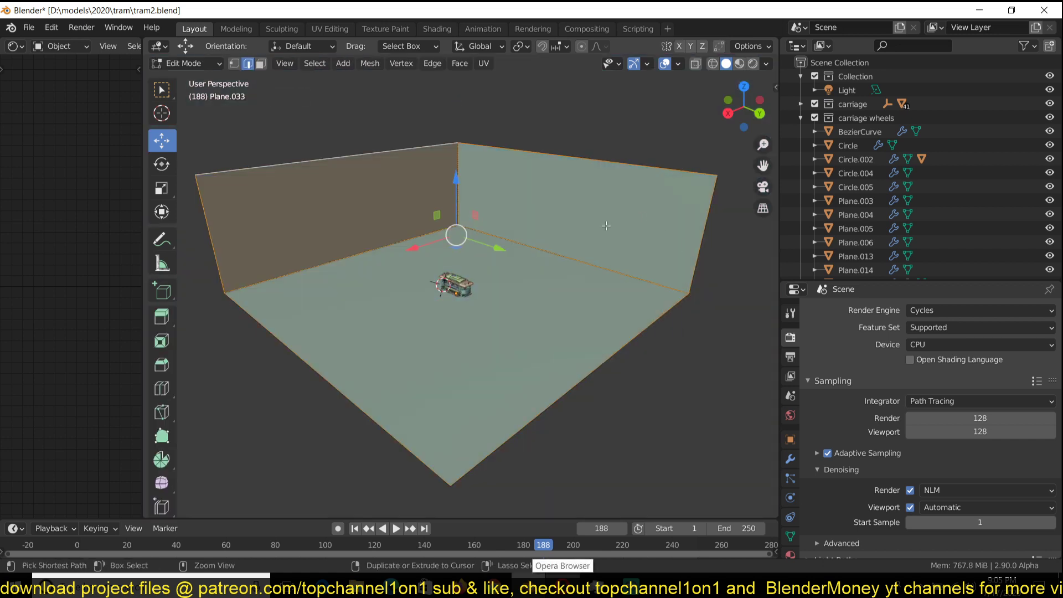
key("ctrl+b")
scroll(624, 201, "up", 6)
left_click(646, 183)
- Apply Shade Smooth to the backdrop object
key("Tab")
right_click(646, 184)
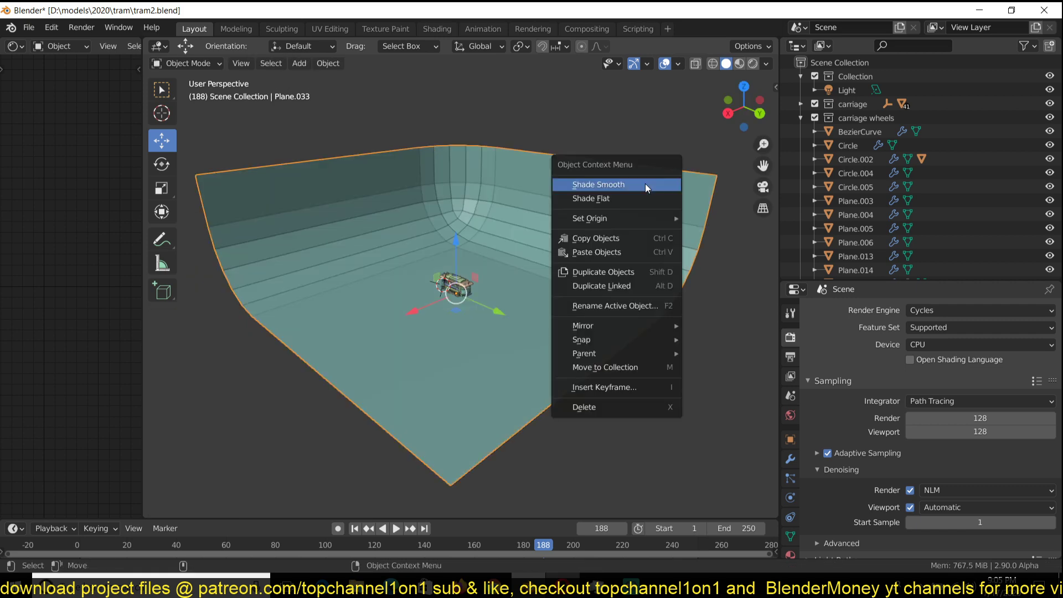
left_click(646, 184)
scroll(553, 323, "up", 8)
mouse_move(555, 271)
middle_mouse_down()
mouse_move(553, 302)
mouse_move(556, 289)
middle_mouse_up()
key("a")
scroll(557, 289, "down", 5)
- Deselect everything and view the tram in Material Preview shading
key("alt+a")
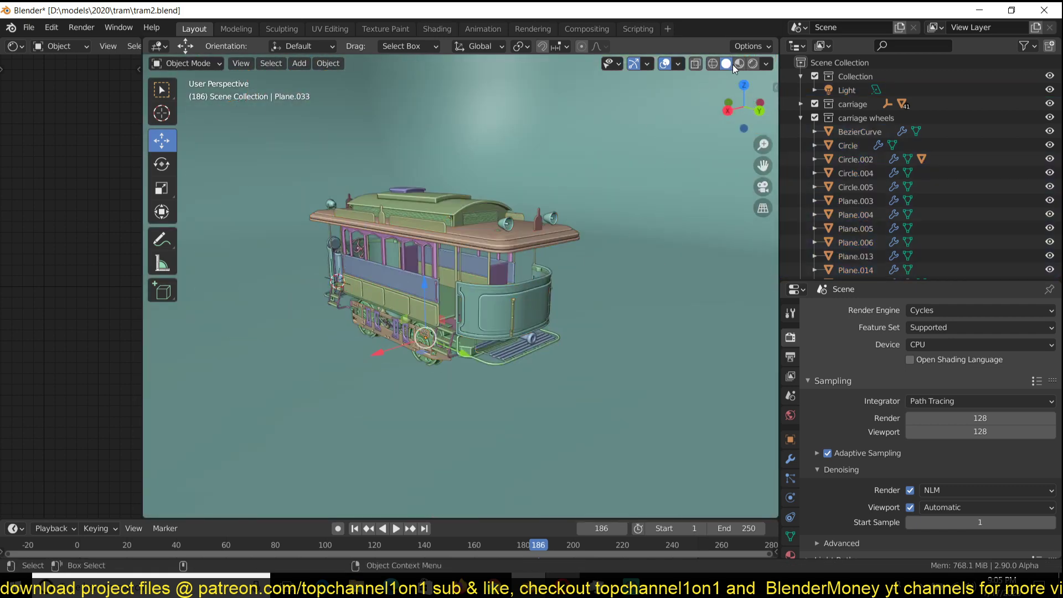
left_click(740, 63)
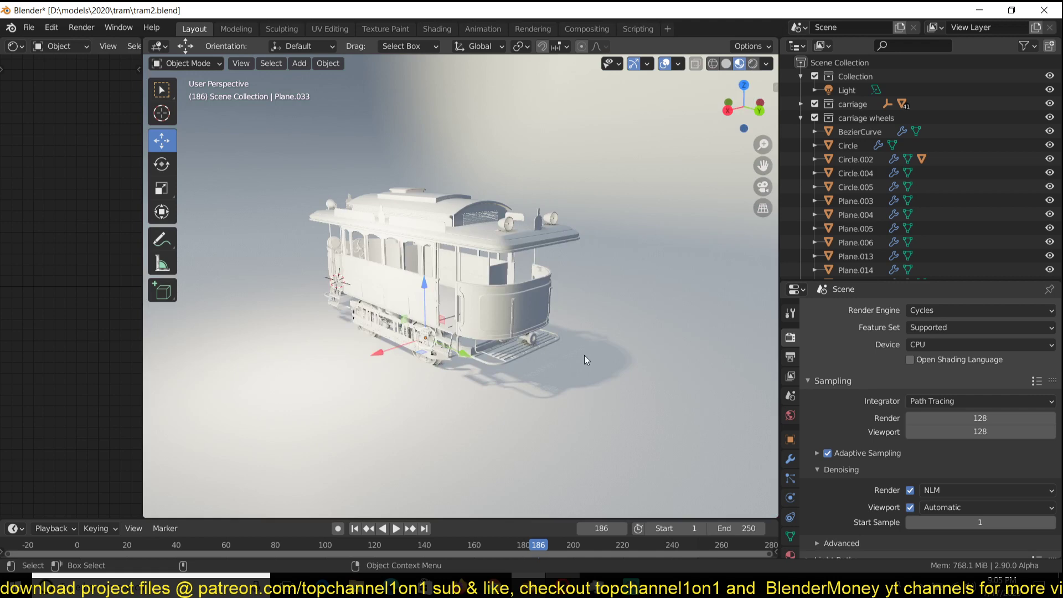
key("alt+a")
middle_click_drag(693, 115, 628, 111)
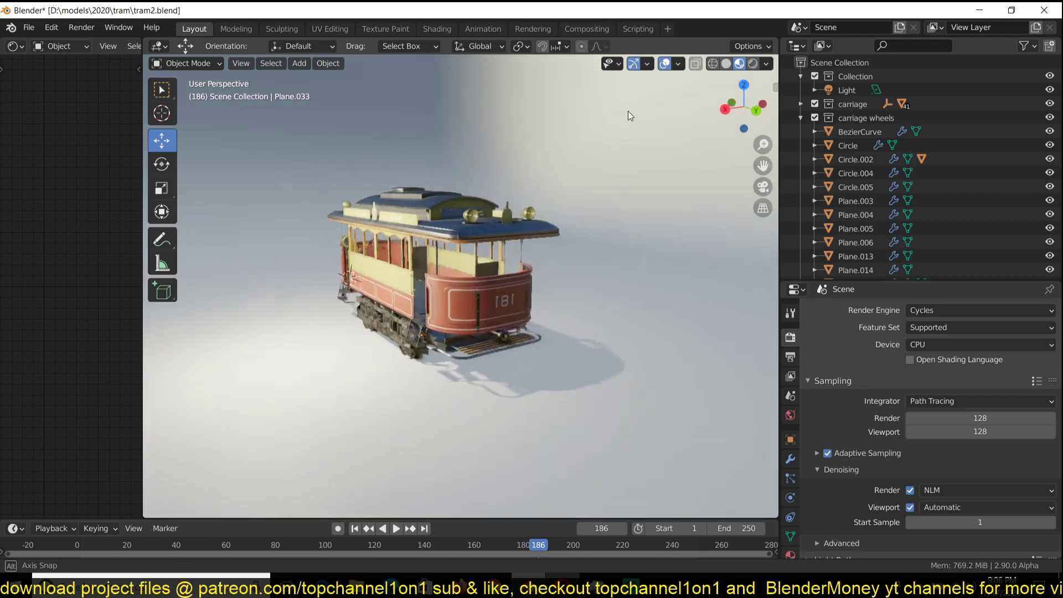
scroll(614, 171, "up", 3)
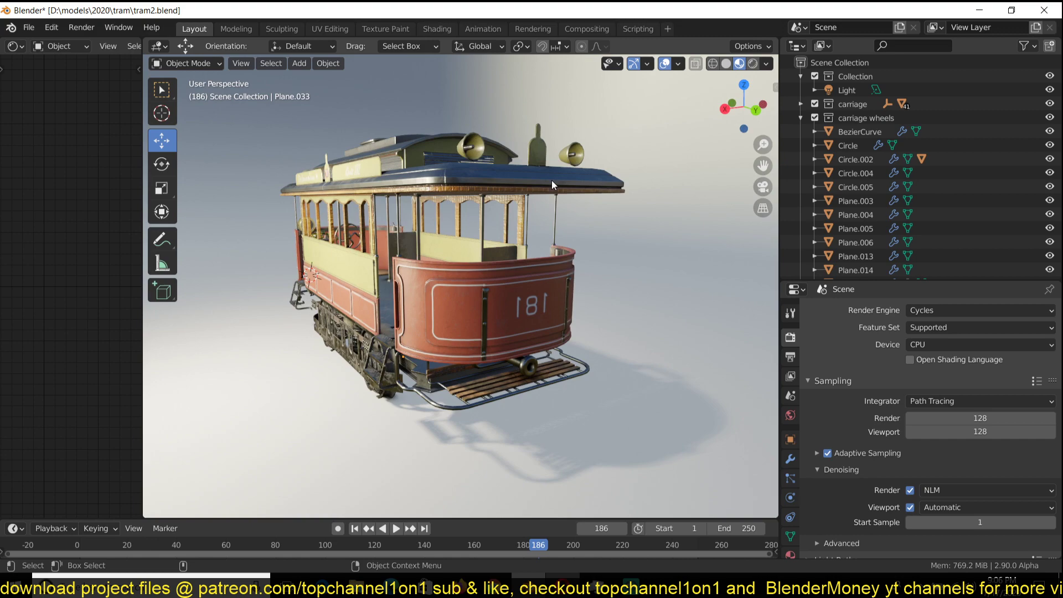
- Switch the viewport to Rendered shading for a live Cycles preview
left_click(754, 64)
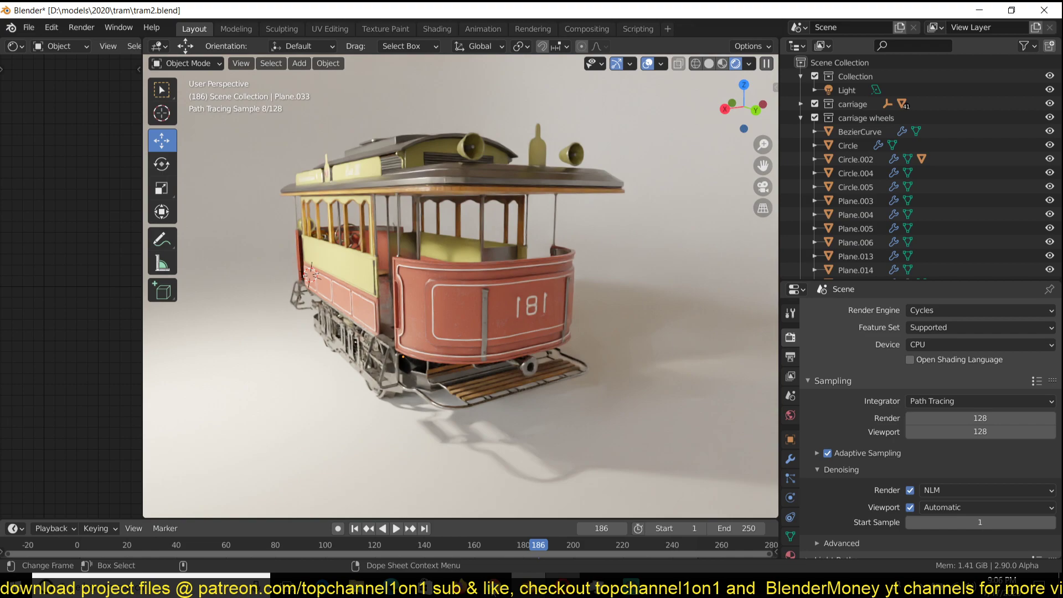
key("alt+Tab")
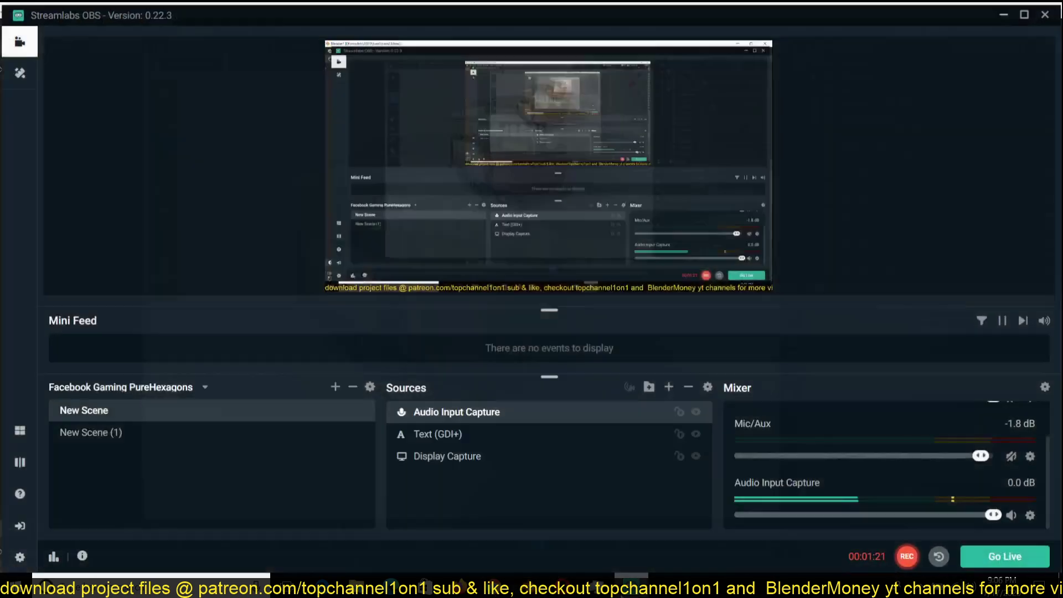
key("alt+Tab")
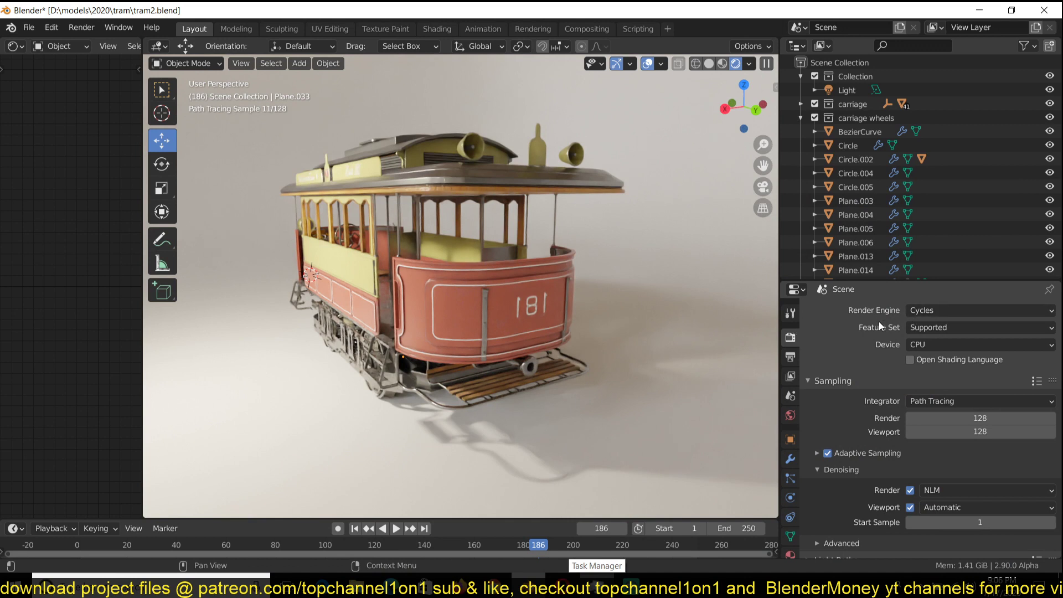
- Change the Cycles render device from CPU to GPU Compute
left_click(965, 343)
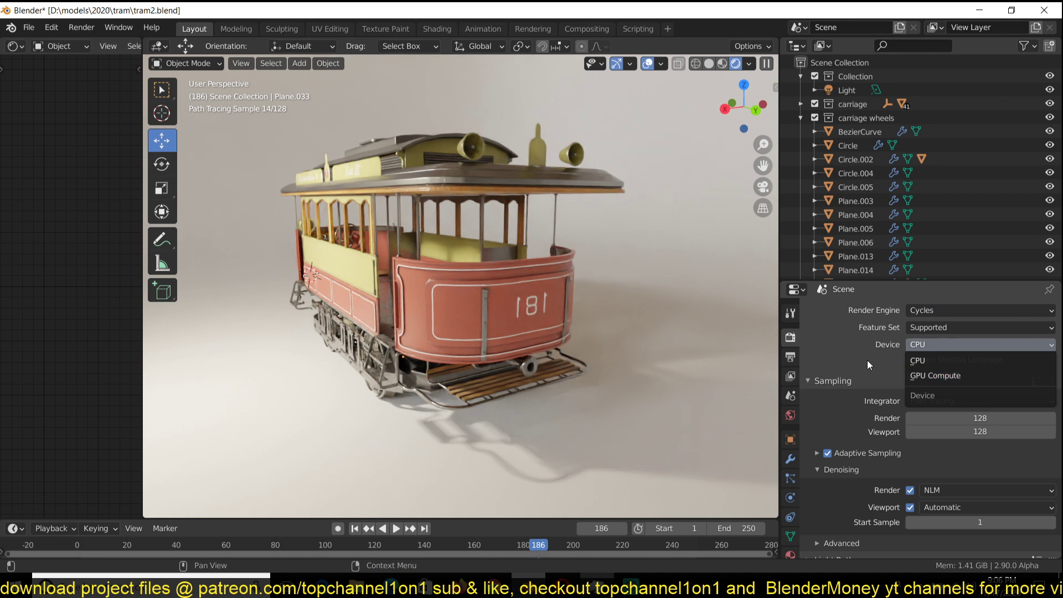
left_click(965, 344)
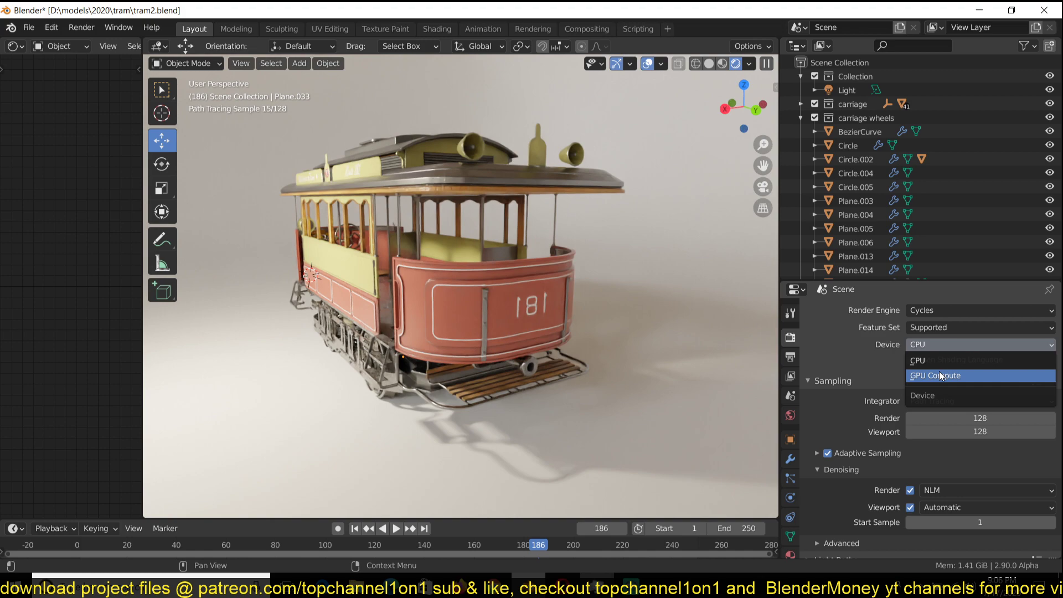
left_click(940, 376)
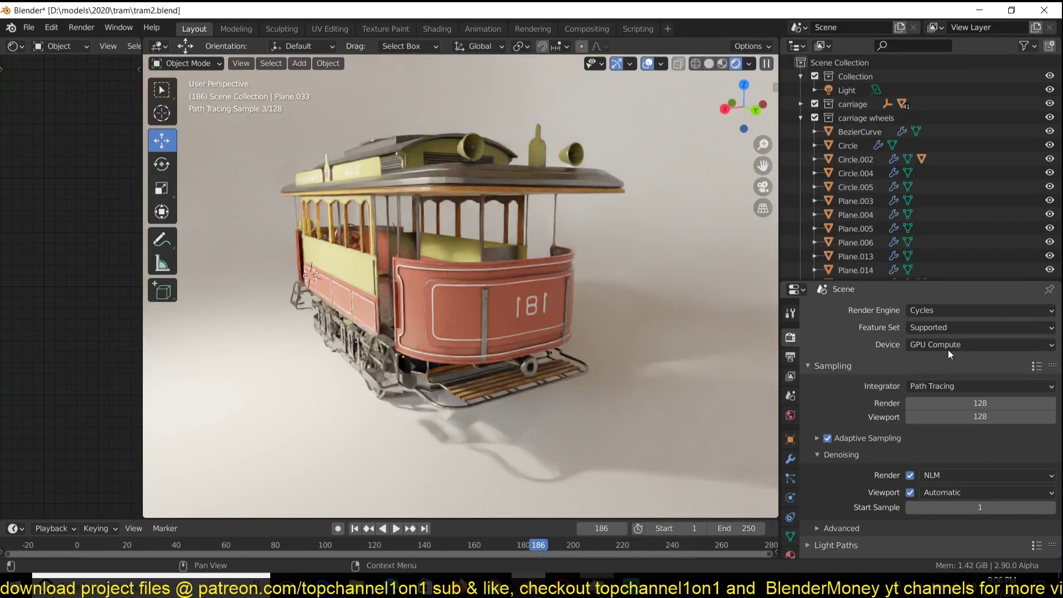
left_click(948, 348)
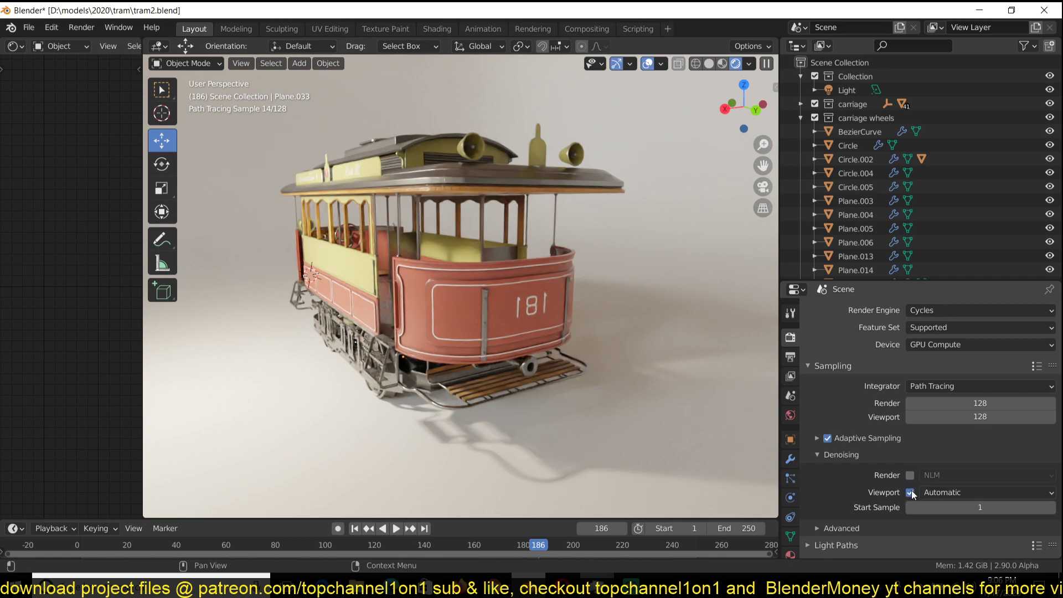
- Turn off viewport denoising and toggle the device to CPU and back to GPU Compute
left_click(911, 493)
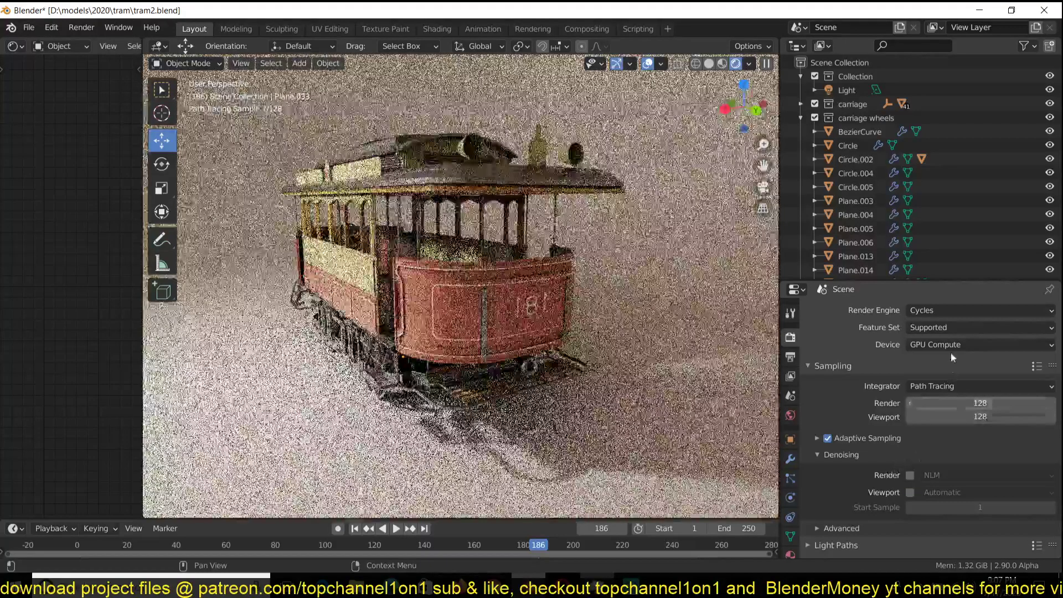
left_click(955, 347)
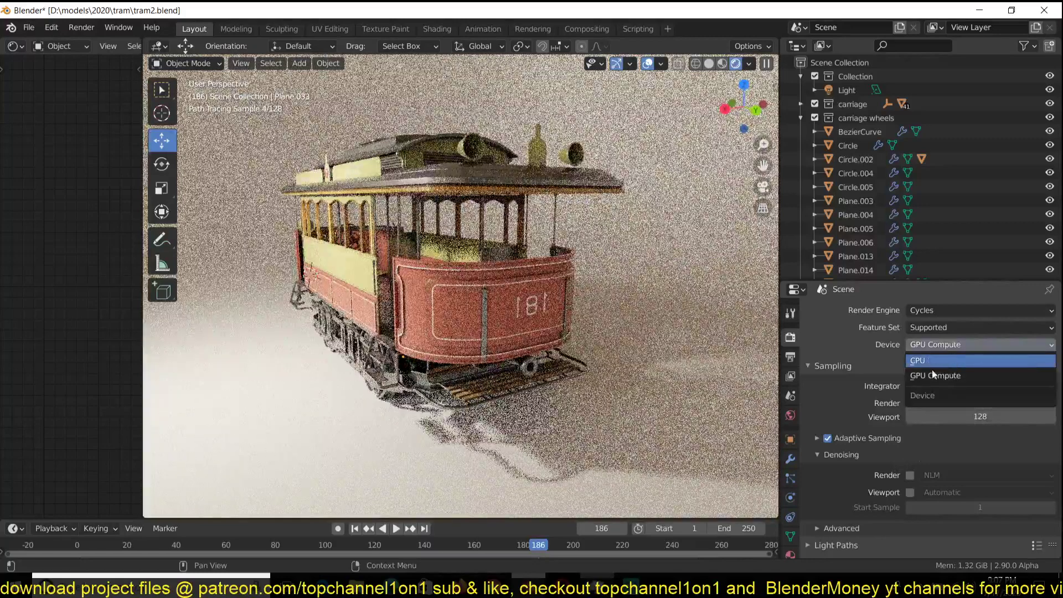
left_click(933, 363)
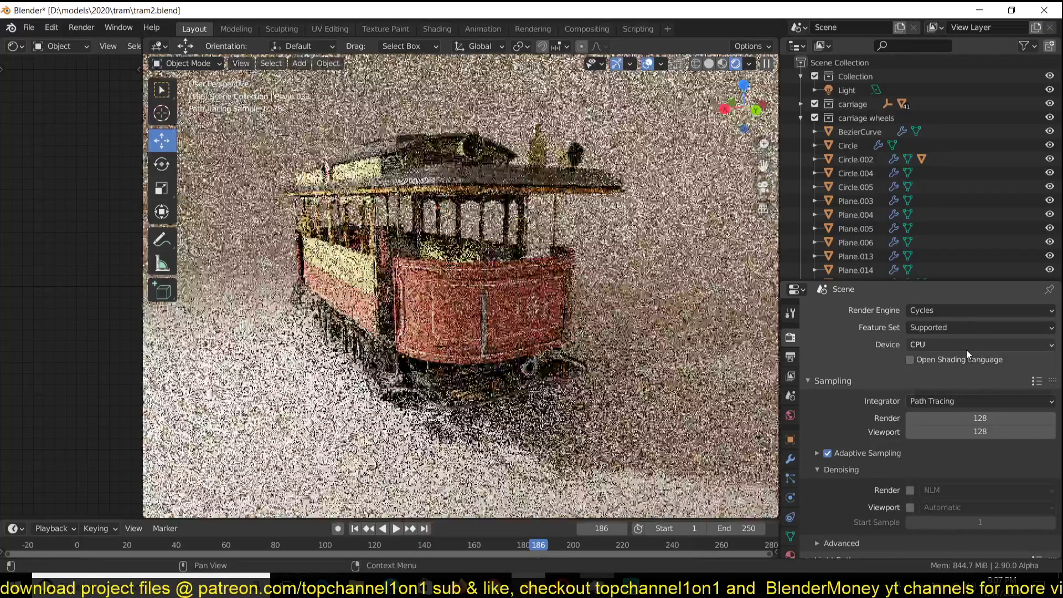
left_click(966, 347)
left_click(955, 375)
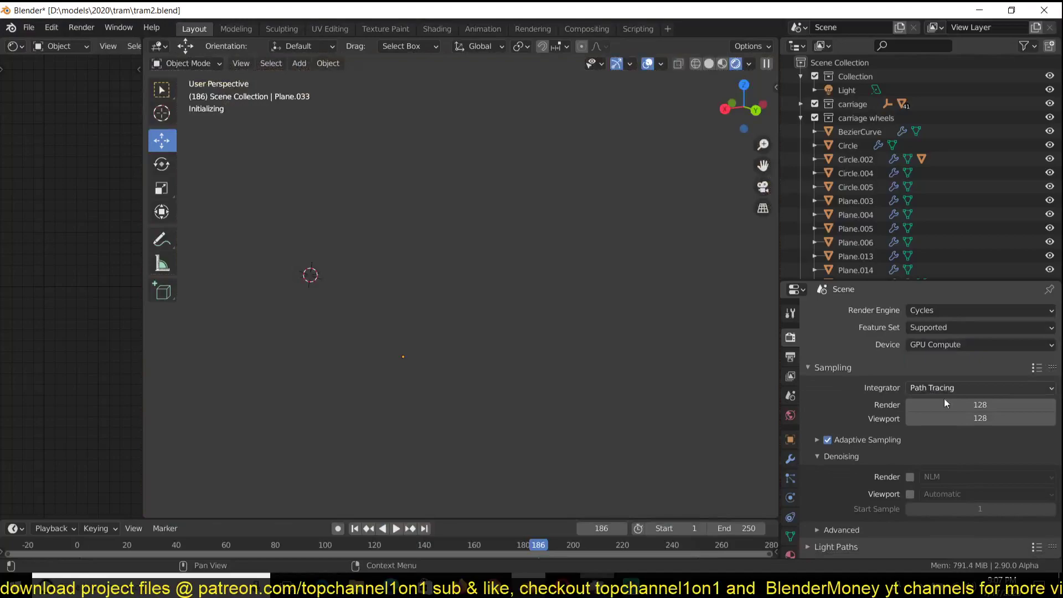
- Enable Render and Viewport denoising, then reset the device via CPU to GPU Compute
left_click(912, 475)
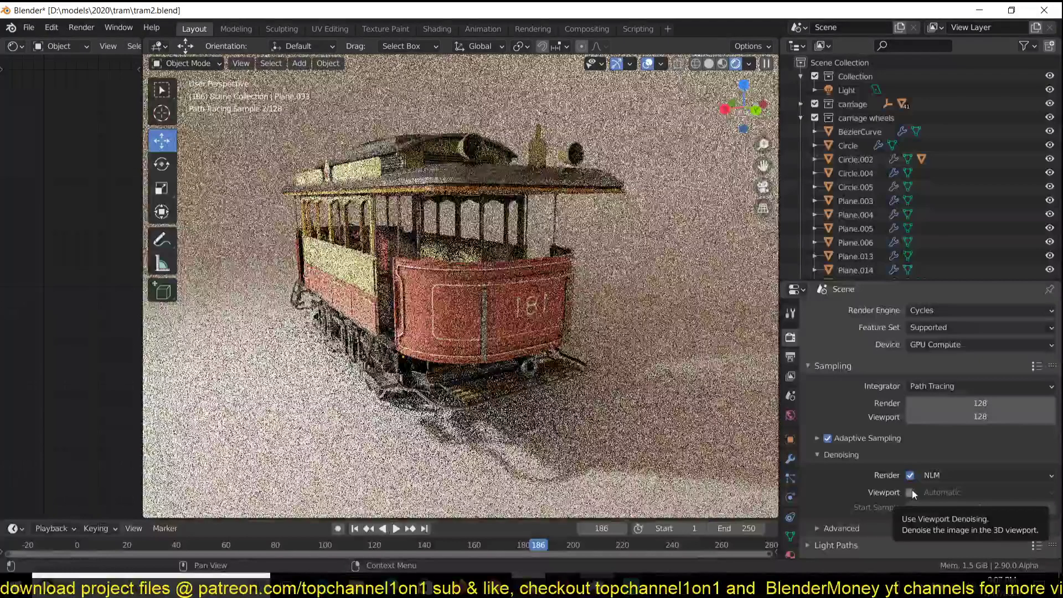
left_click(912, 490)
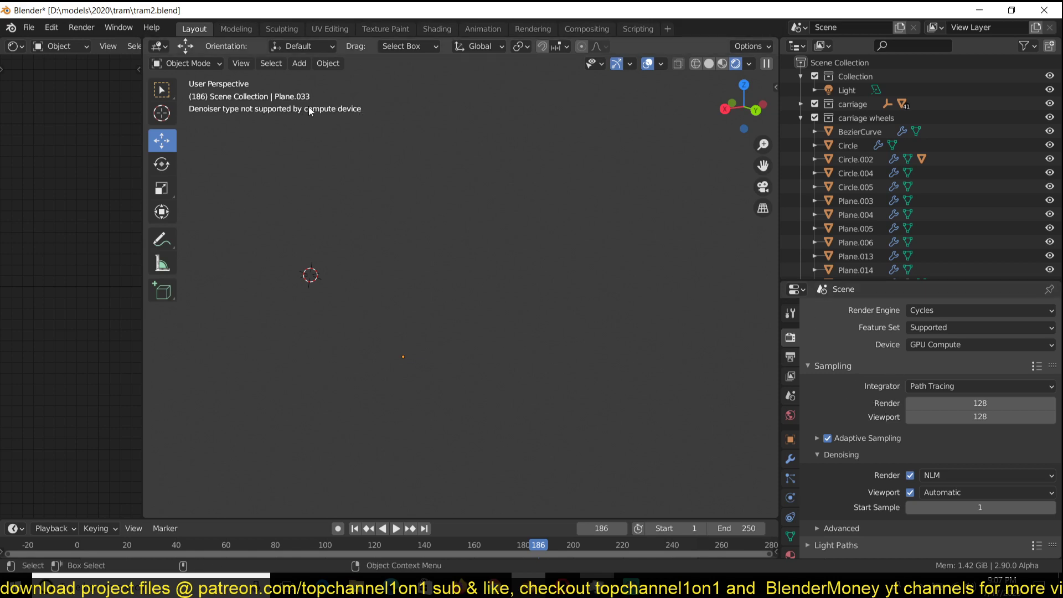
left_click(948, 345)
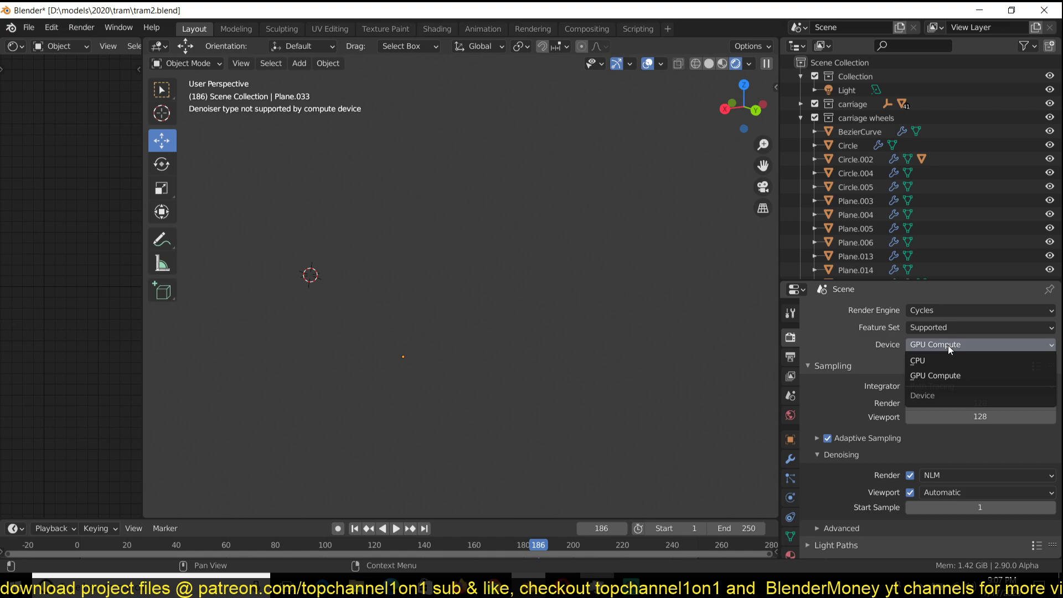
left_click(945, 362)
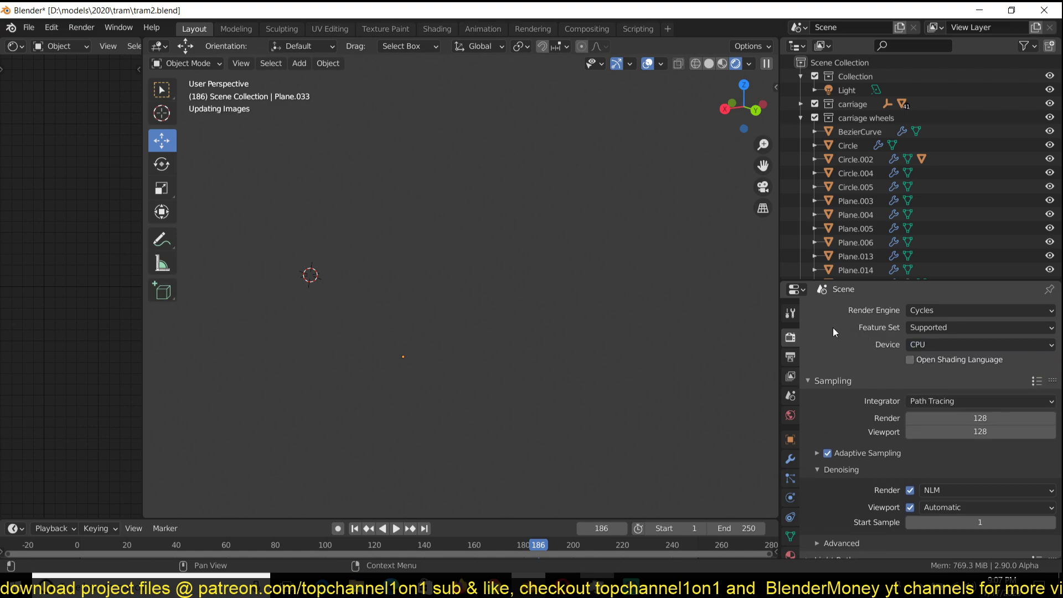
left_click(942, 347)
left_click(940, 375)
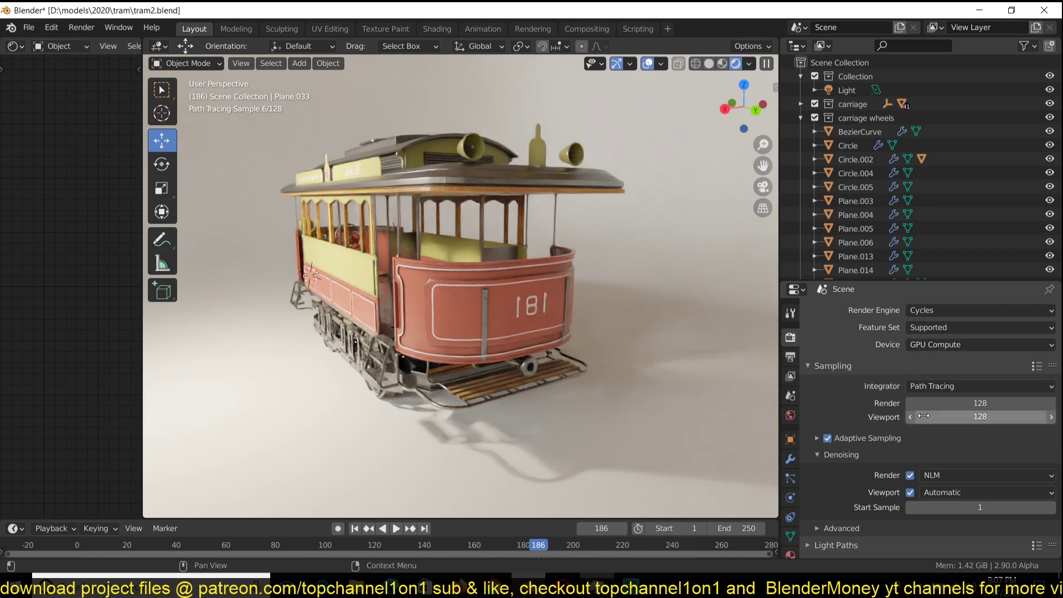
- Set the Denoising Start Sample to 32
scroll(866, 512, "down", 1)
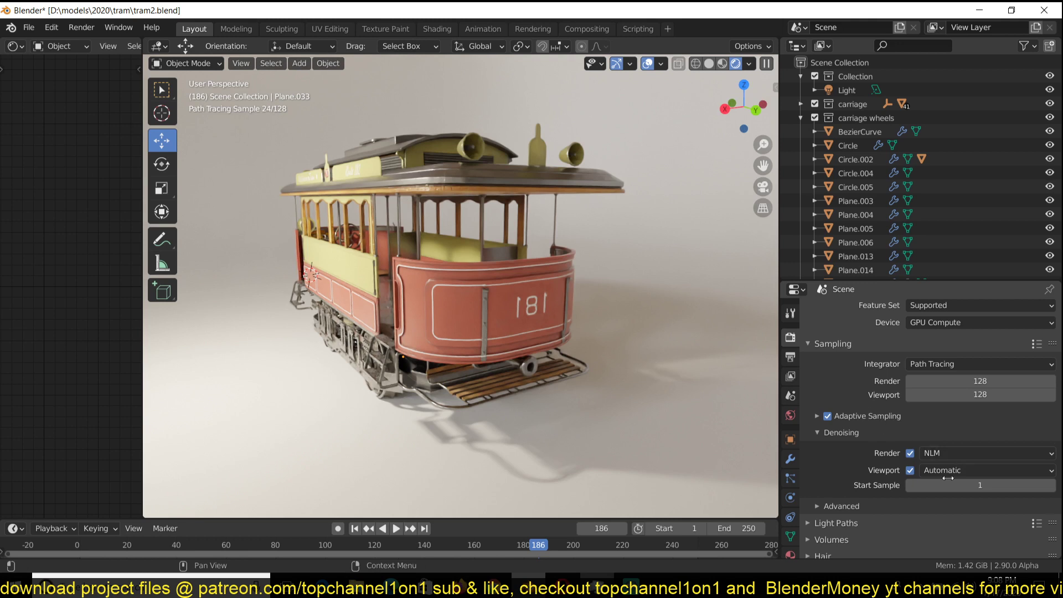
left_click(983, 488)
type("32")
key("Return")
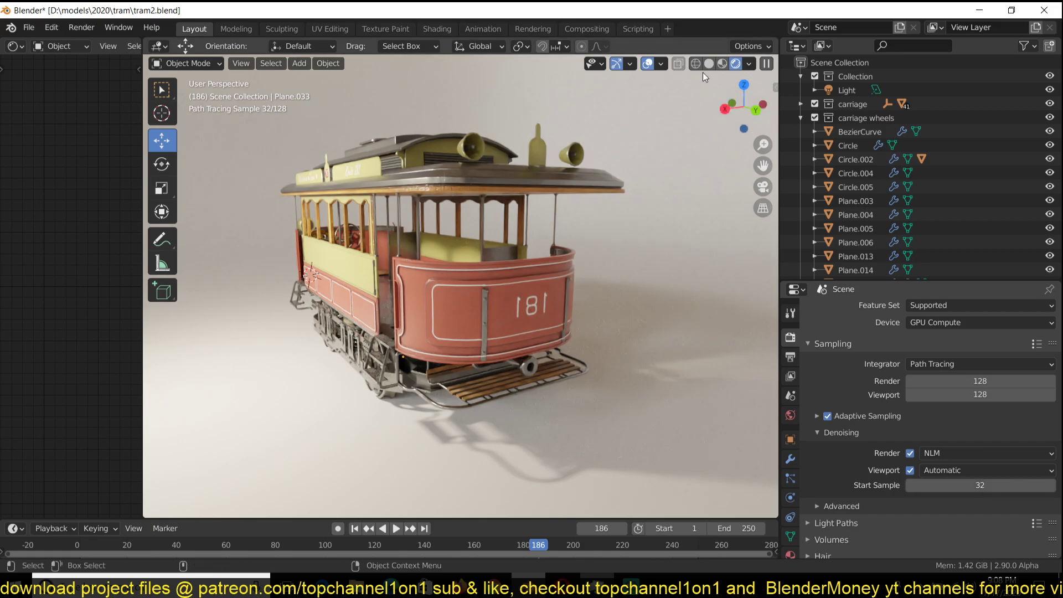
scroll(687, 168, "down", 2)
scroll(413, 208, "up", 5)
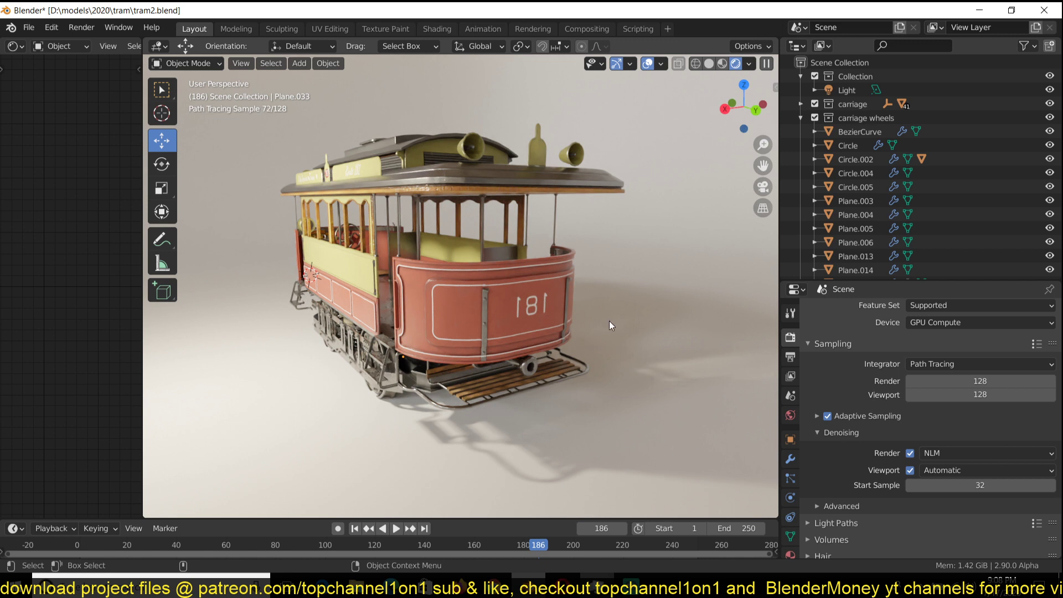
left_click(950, 323)
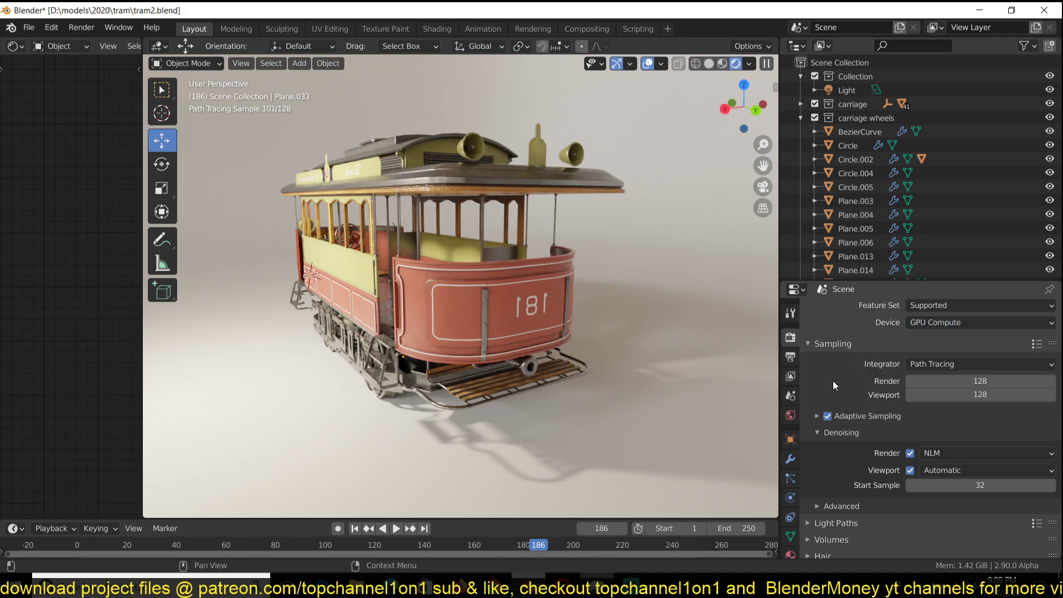
left_click(51, 27)
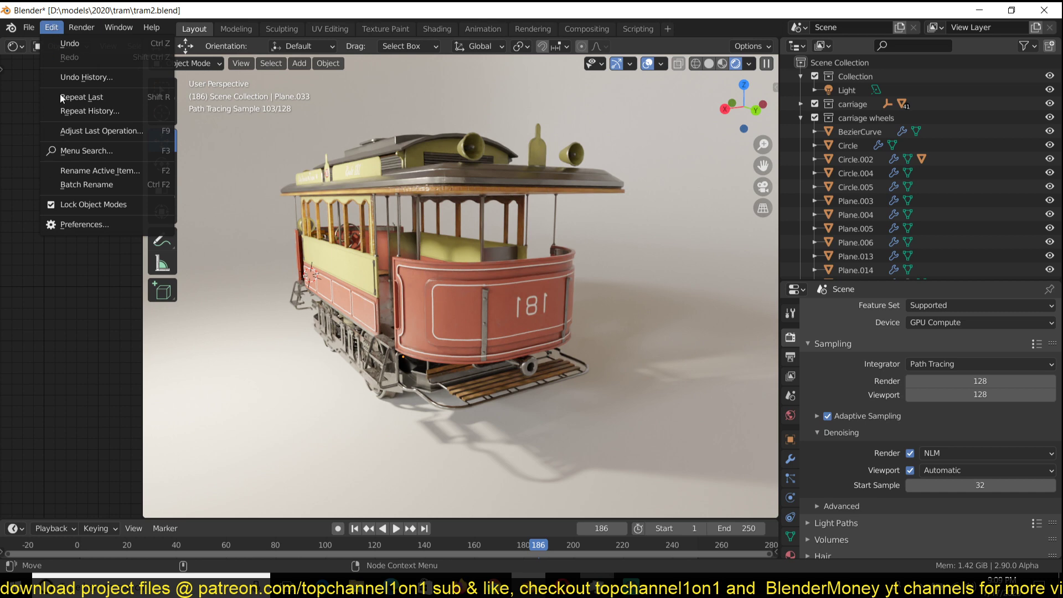
left_click(35, 27)
left_click(51, 26)
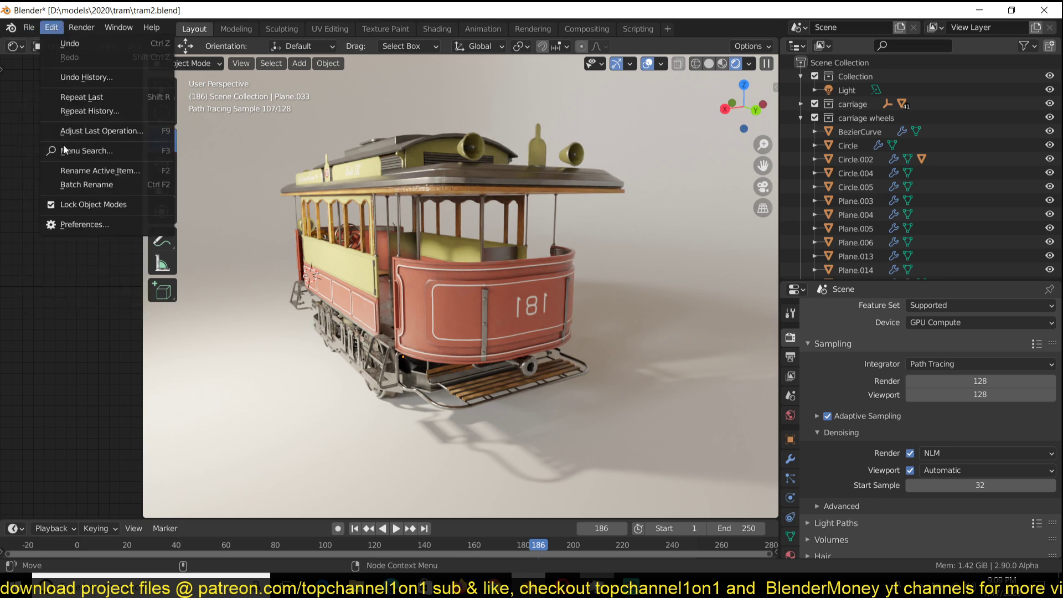
left_click(76, 225)
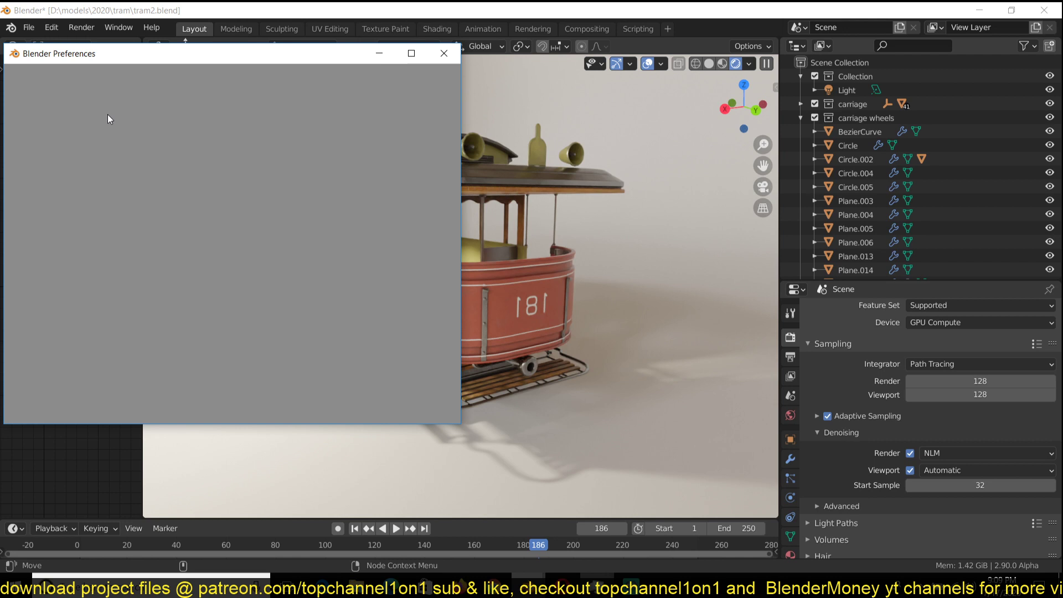
left_click(60, 271)
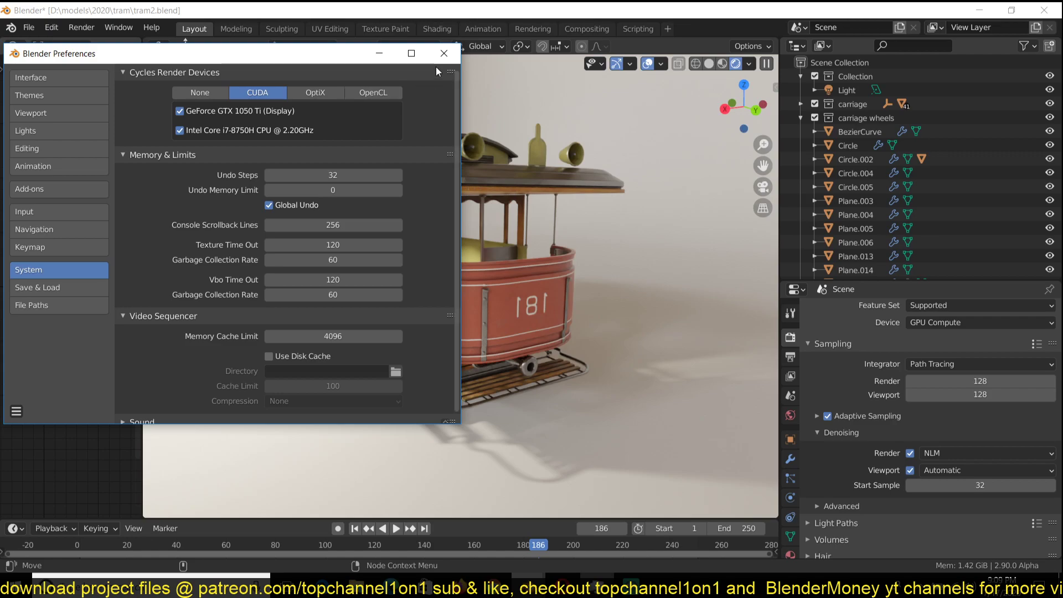
left_click(450, 53)
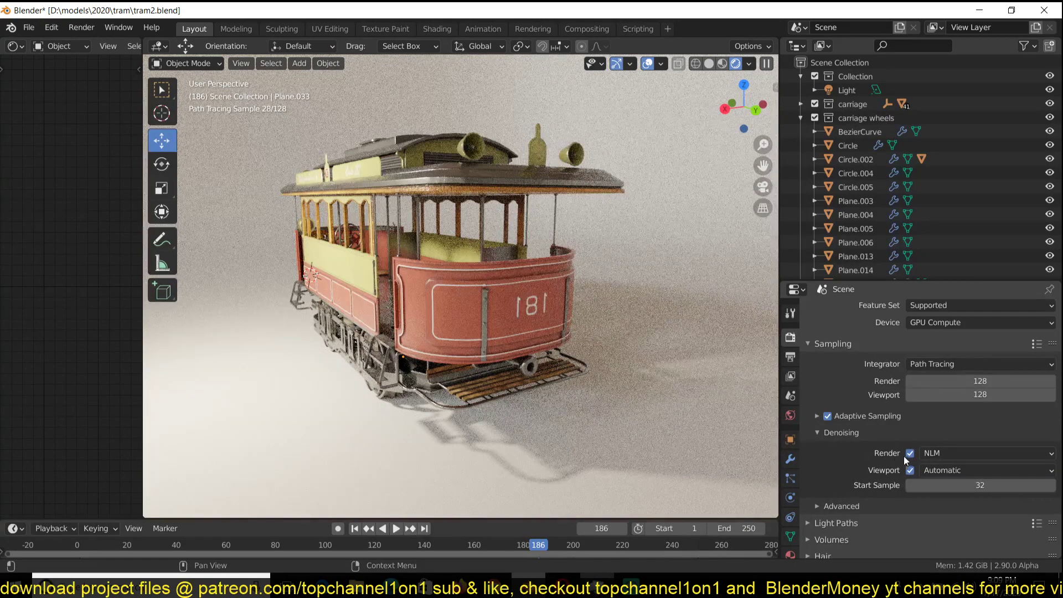
- Leave the Render (NLM) and Viewport (Automatic) denoisers unchanged, then bring up Streamlabs OBS
left_click(955, 456)
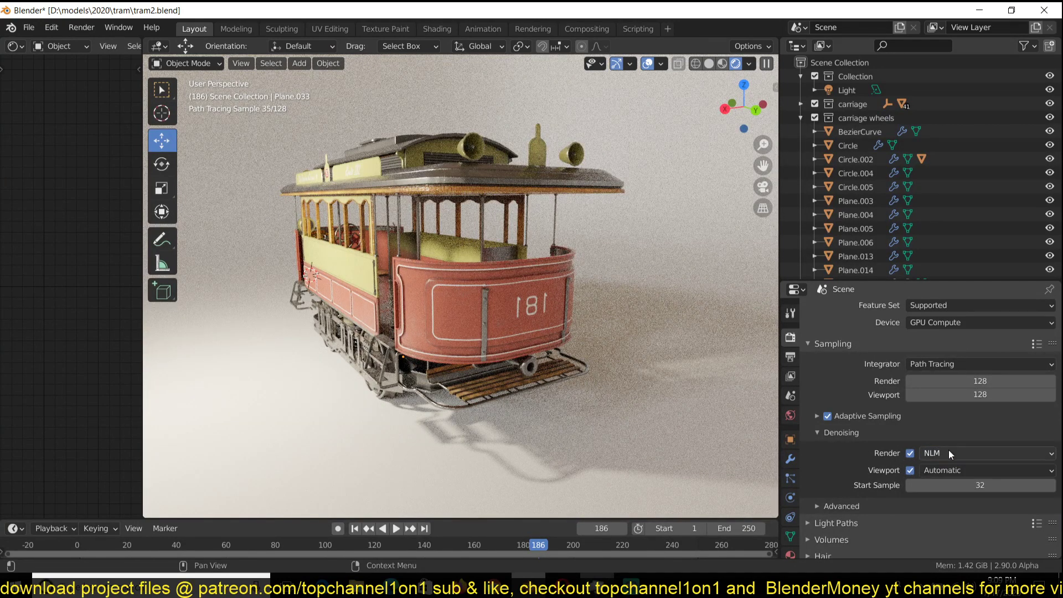
left_click(949, 470)
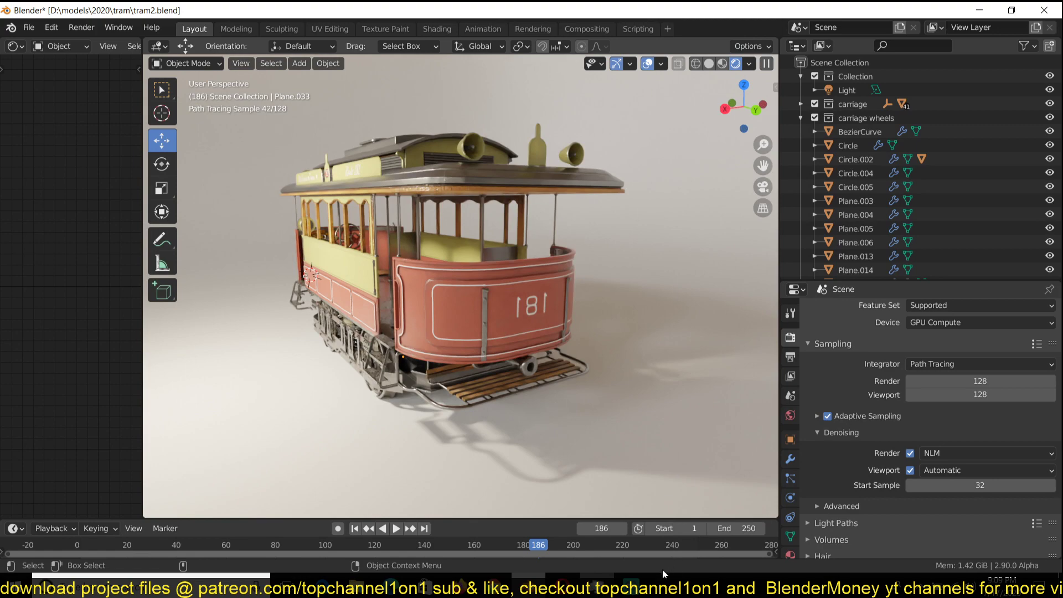
left_click(631, 586)
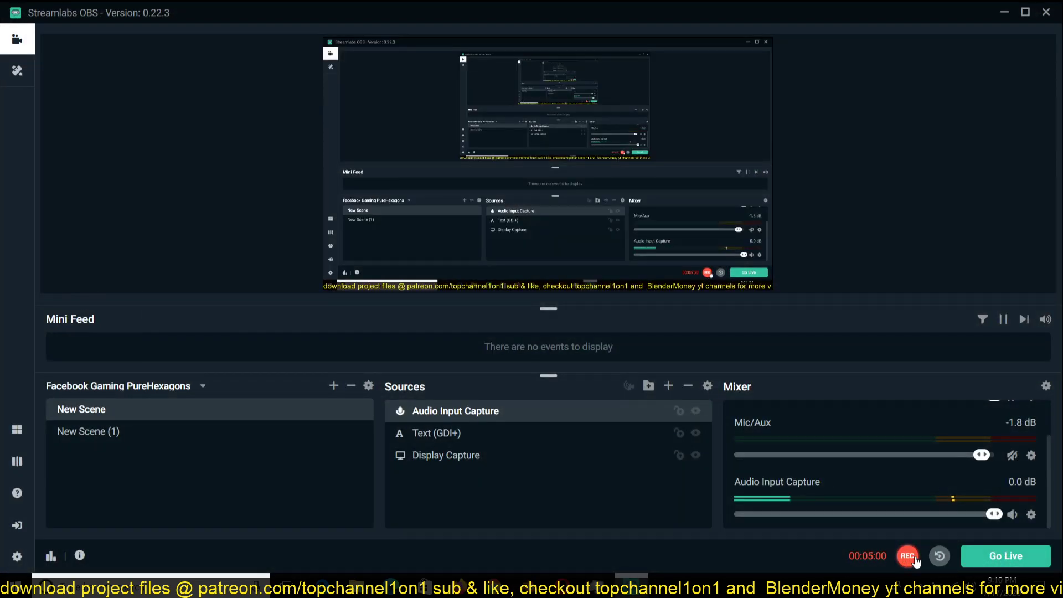